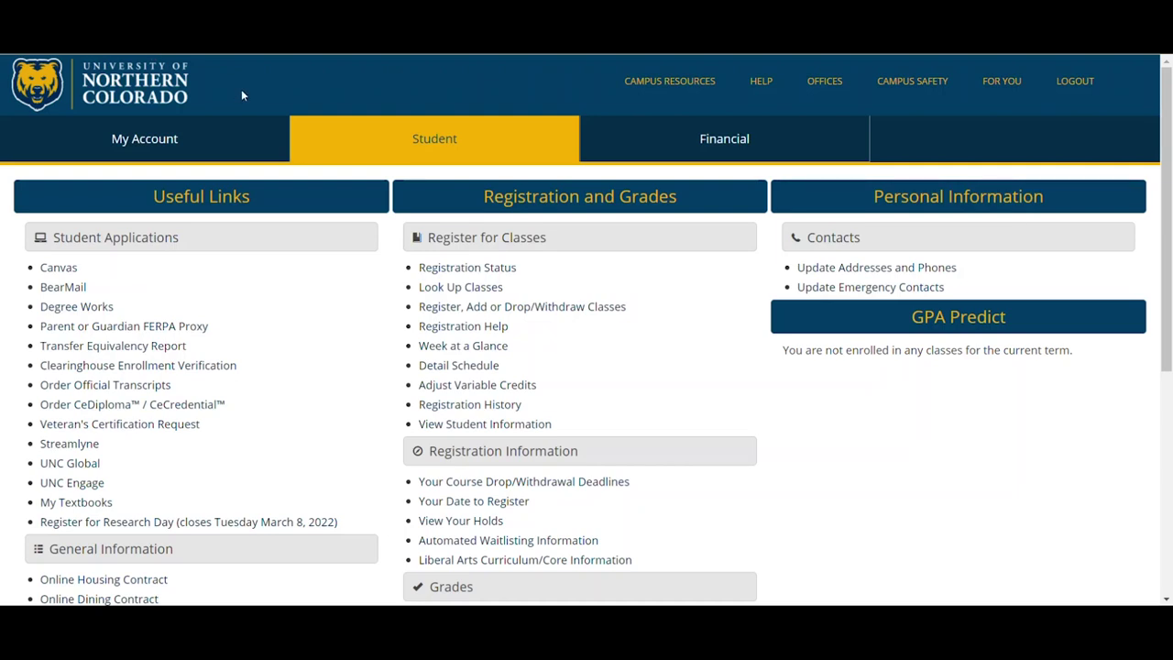
Step: Go to Parent or Guardian FERPA Proxy management and start adding a new proxy
{"action": "left_click", "coordinate": [179, 329]}
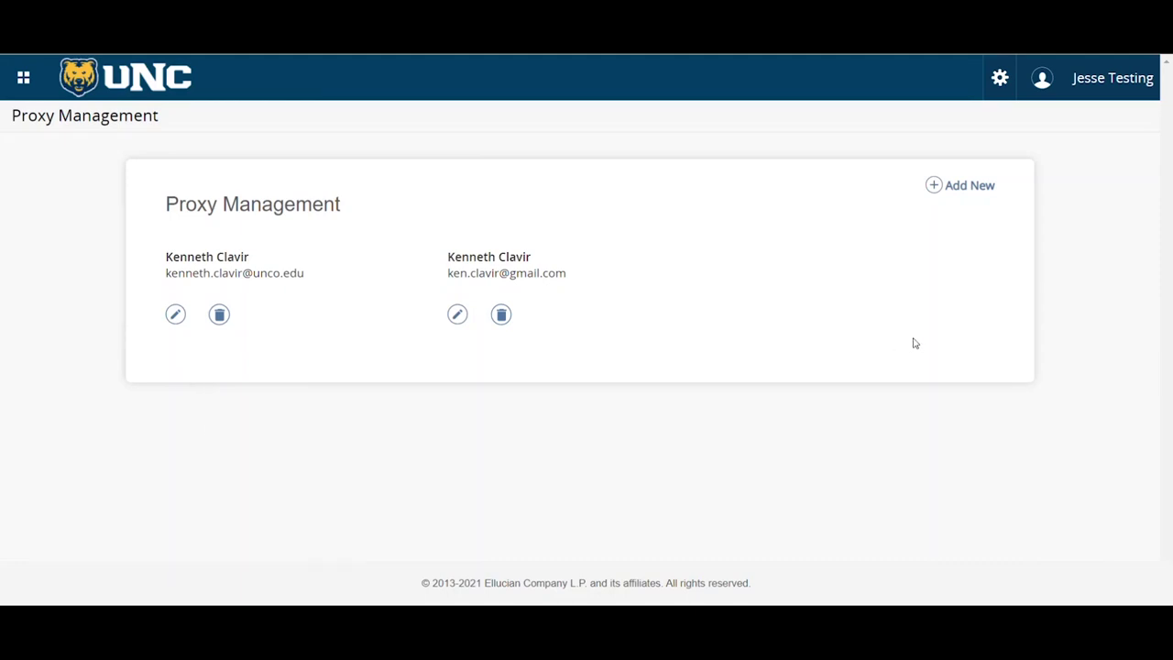
{"action": "left_click", "coordinate": [956, 187]}
Step: Enter the proxy's first and last name
{"action": "left_click", "coordinate": [270, 341]}
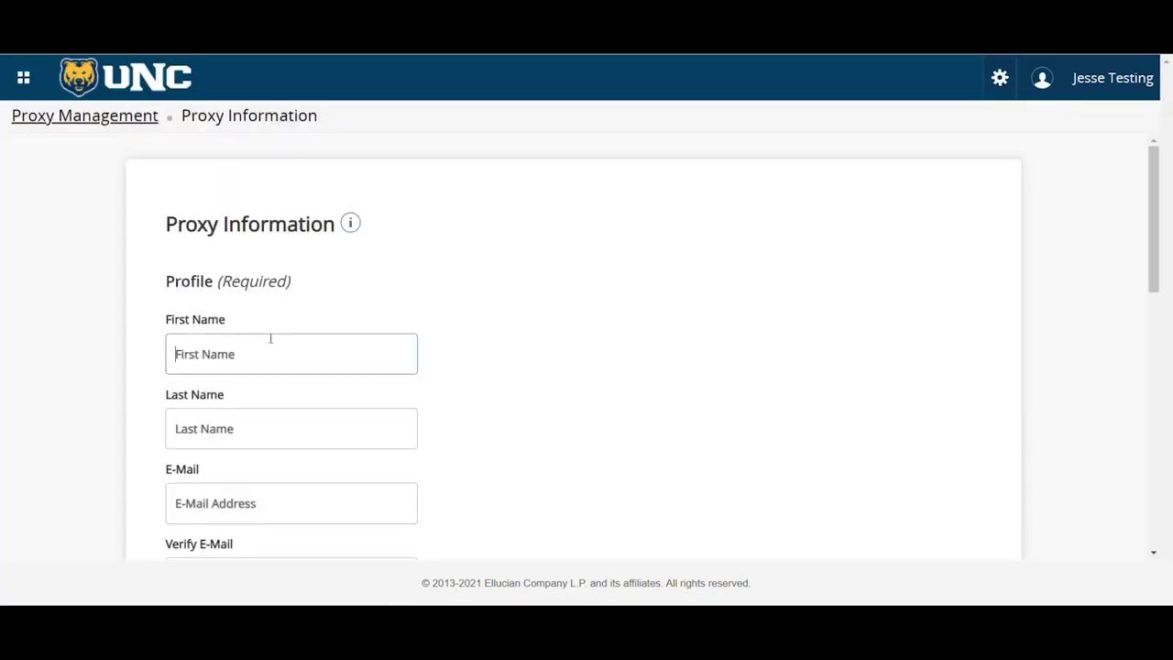
{"action": "key", "text": "Tab"}
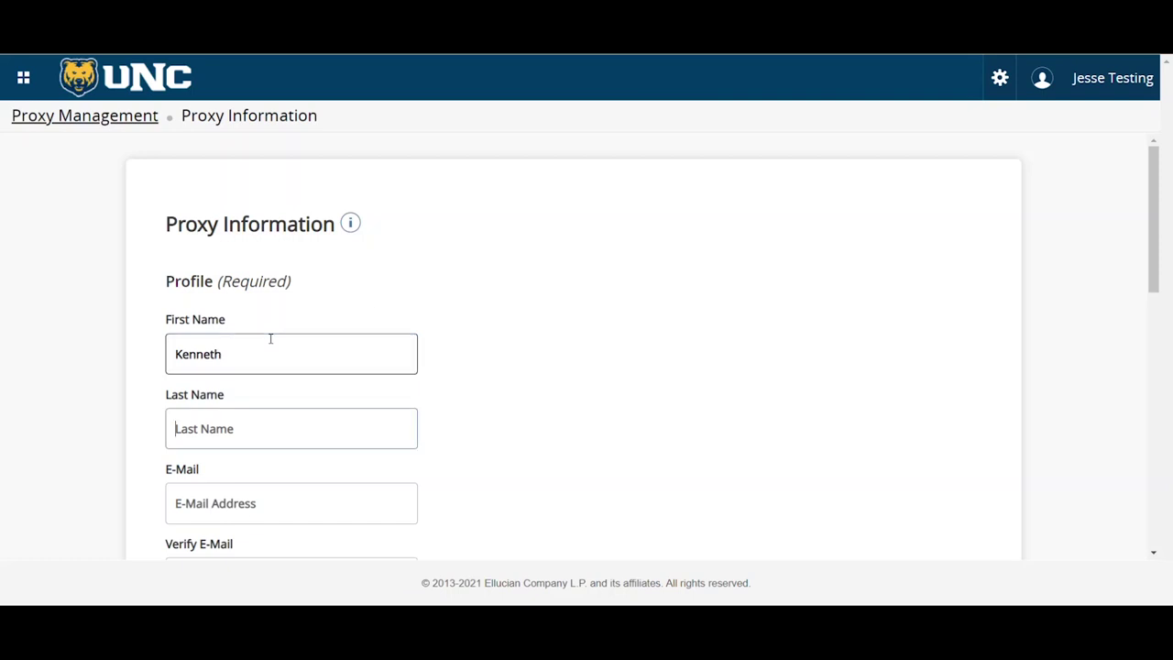
Step: Paste the proxy's e-mail address into both the e-mail and confirmation fields
{"action": "key", "text": "Tab"}
{"action": "key", "text": "ctrl+v"}
{"action": "scroll", "coordinate": [293, 411], "scroll_direction": "down", "scroll_amount": 2}
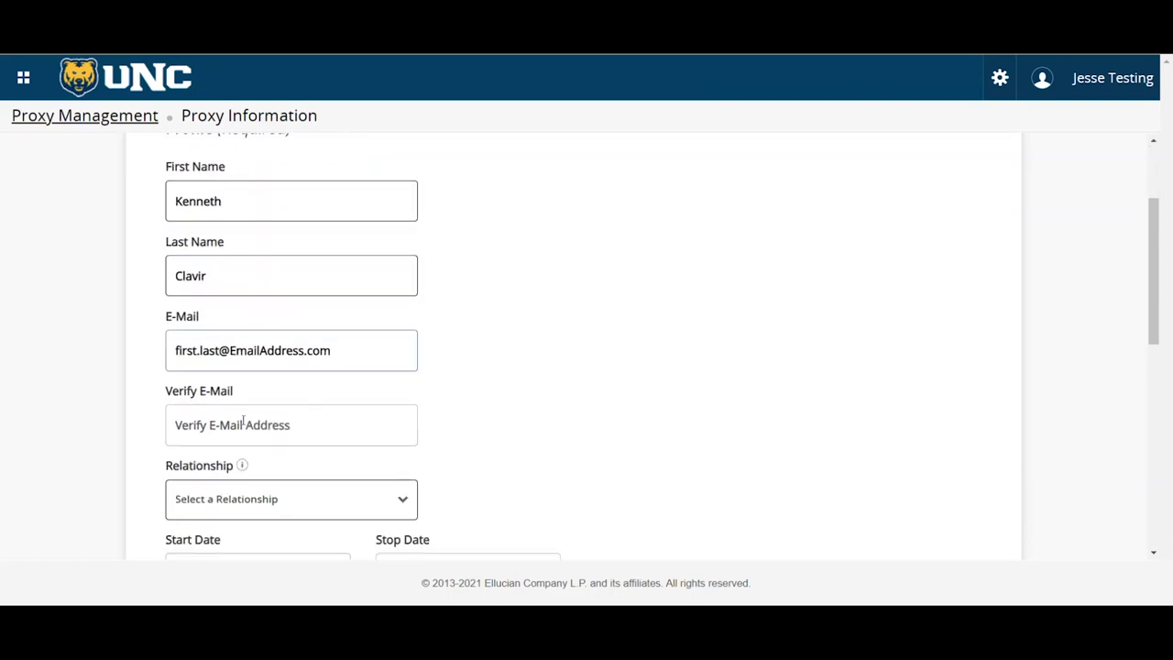
{"action": "left_click", "coordinate": [291, 442]}
{"action": "key", "text": "ctrl+v"}
{"action": "scroll", "coordinate": [292, 449], "scroll_direction": "down", "scroll_amount": 2}
Step: Set the relationship to Parent or Third Party
{"action": "left_click", "coordinate": [323, 347]}
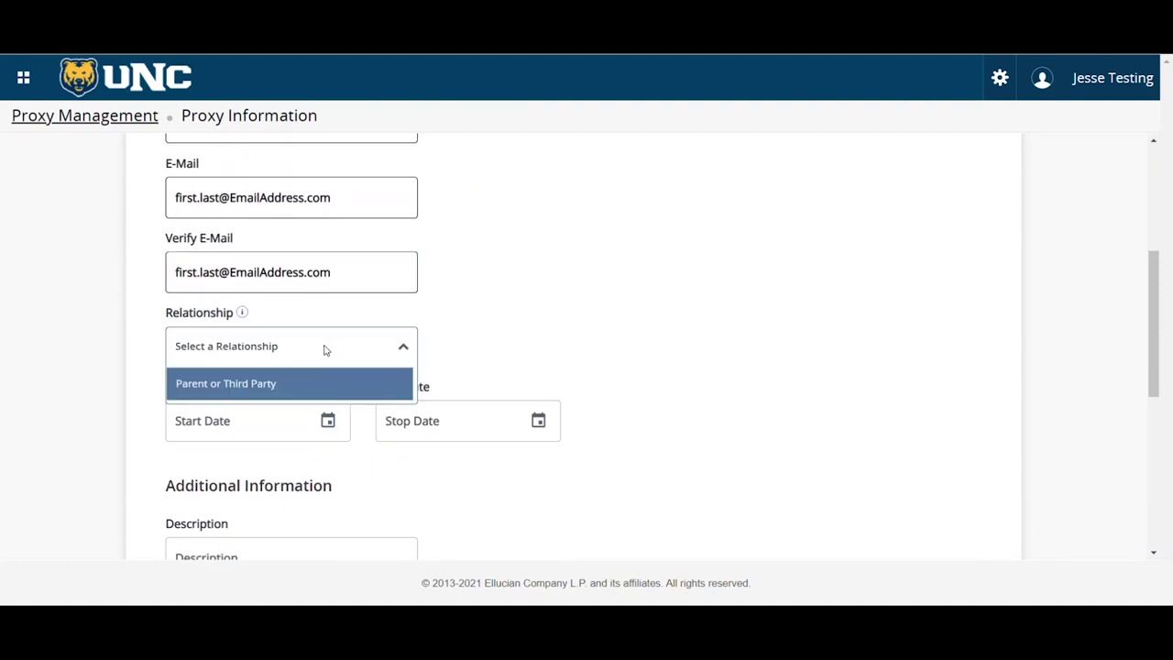
{"action": "left_click", "coordinate": [252, 384]}
{"action": "scroll", "coordinate": [252, 387], "scroll_direction": "down", "scroll_amount": 2}
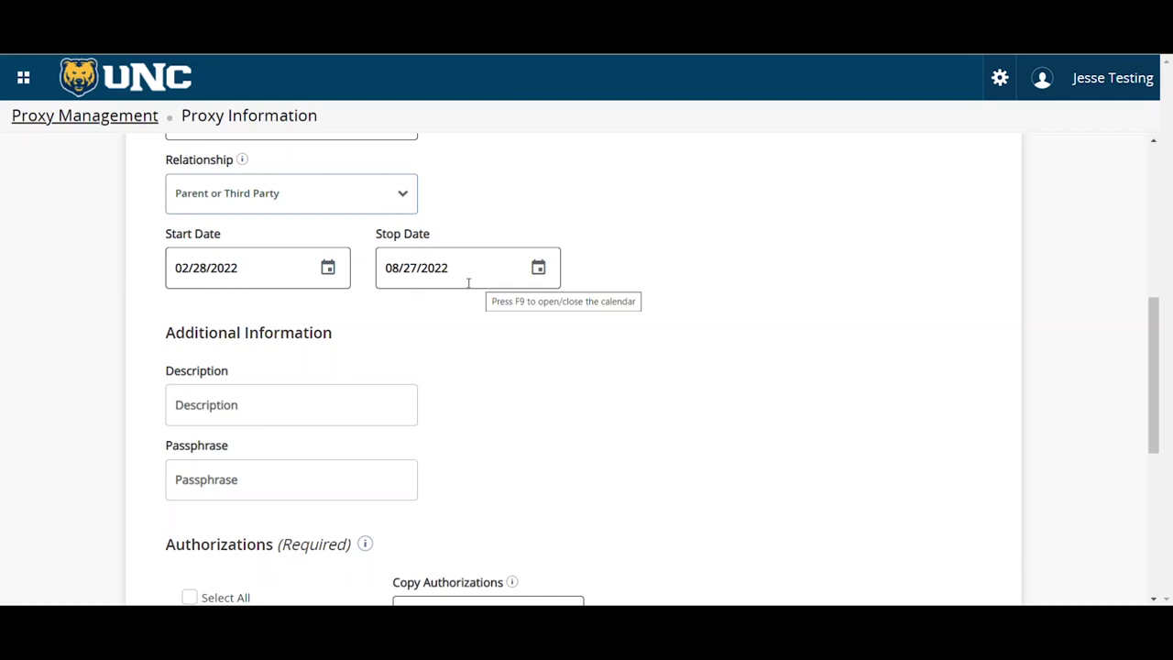
{"action": "scroll", "coordinate": [467, 288], "scroll_direction": "down", "scroll_amount": 1}
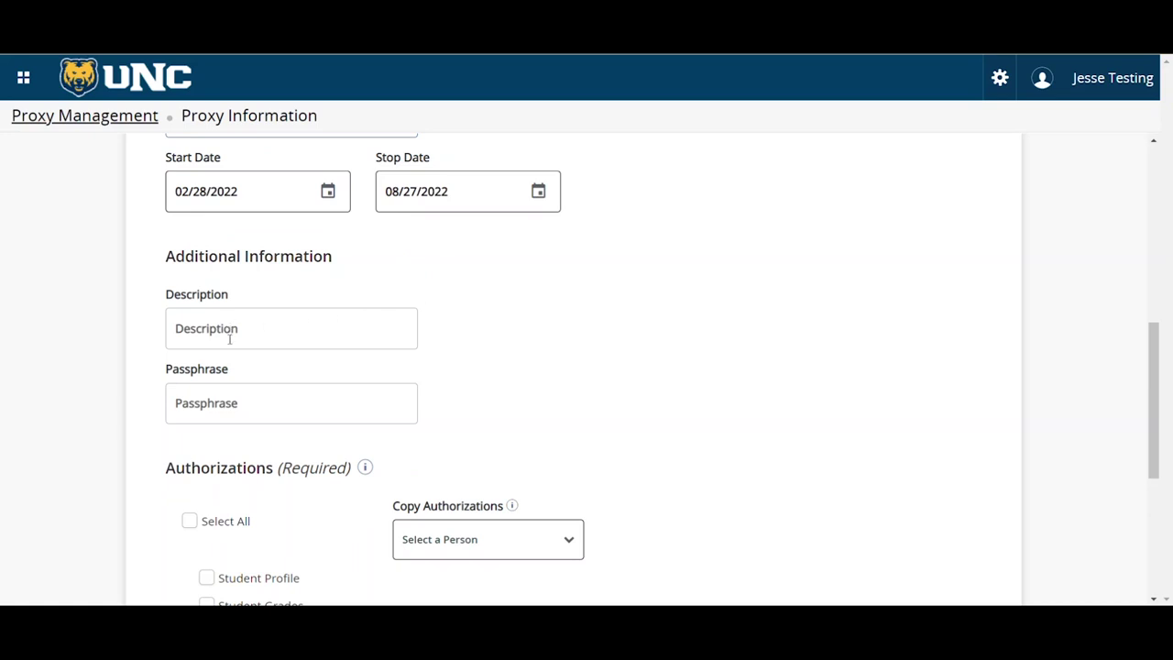
{"action": "left_click", "coordinate": [224, 332]}
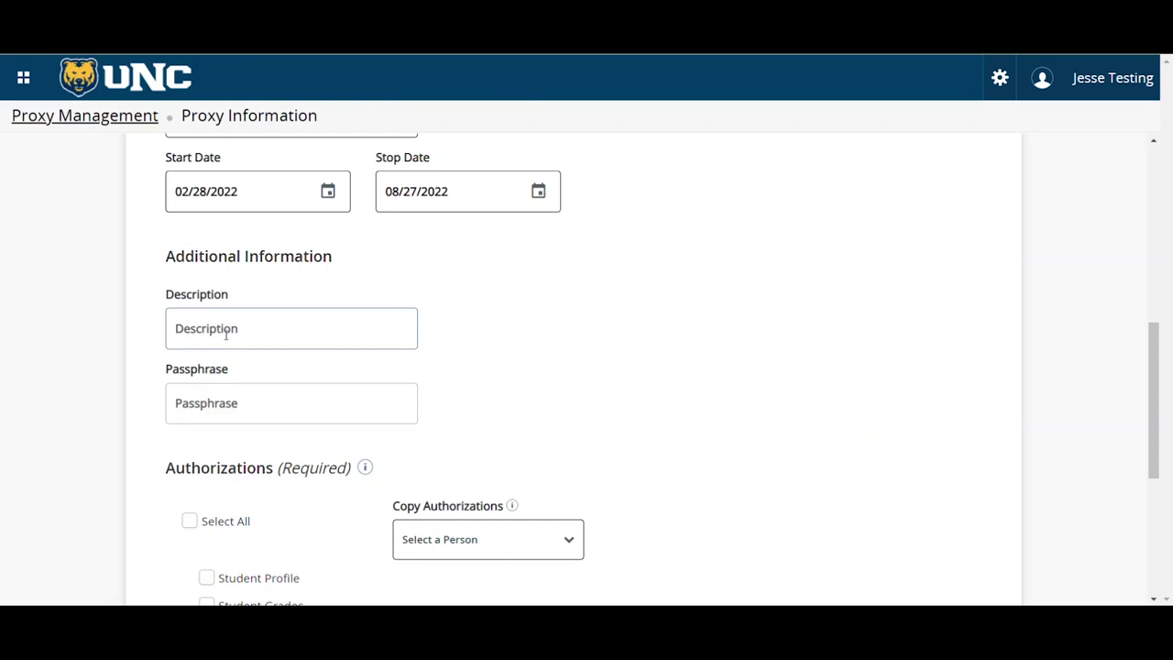
Step: Type 'Parent' as the proxy's description, correcting the typos
{"action": "type", "text": "Patrmy"}
{"action": "key", "text": "BackSpace"}
{"action": "key", "text": "BackSpace"}
{"action": "key", "text": "BackSpace"}
{"action": "key", "text": "BackSpace"}
{"action": "type", "text": "rem"}
{"action": "key", "text": "BackSpace"}
{"action": "type", "text": "nt"}
Step: Enter the proxy's passphrase
{"action": "left_click", "coordinate": [195, 401]}
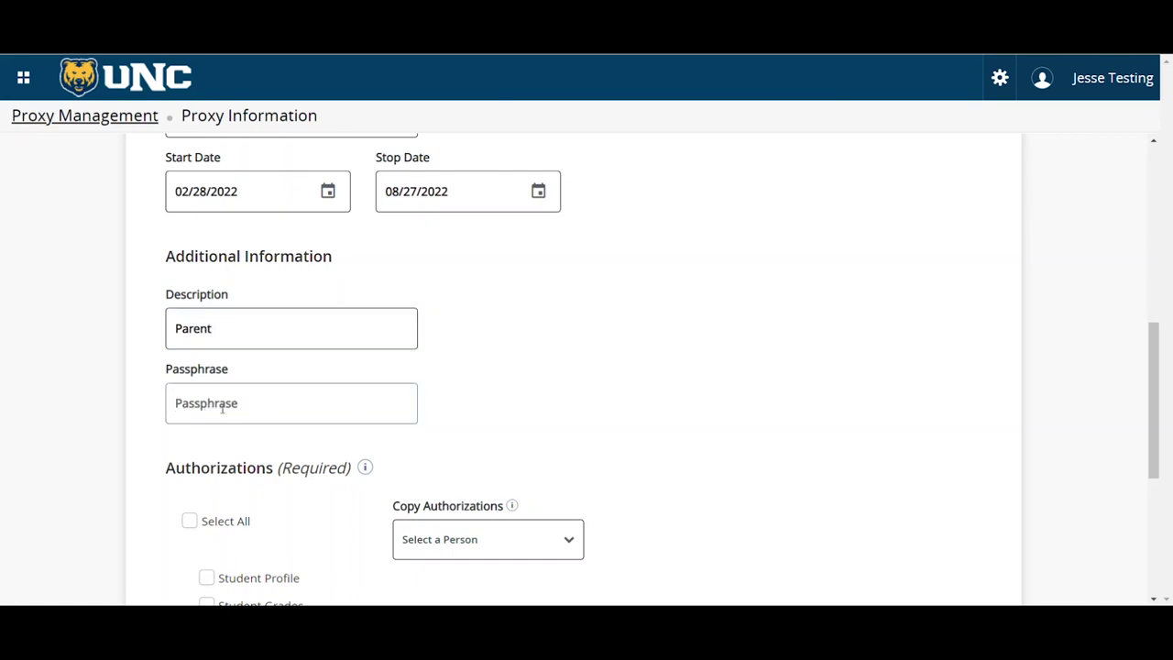
{"action": "scroll", "coordinate": [346, 416], "scroll_direction": "down", "scroll_amount": 3}
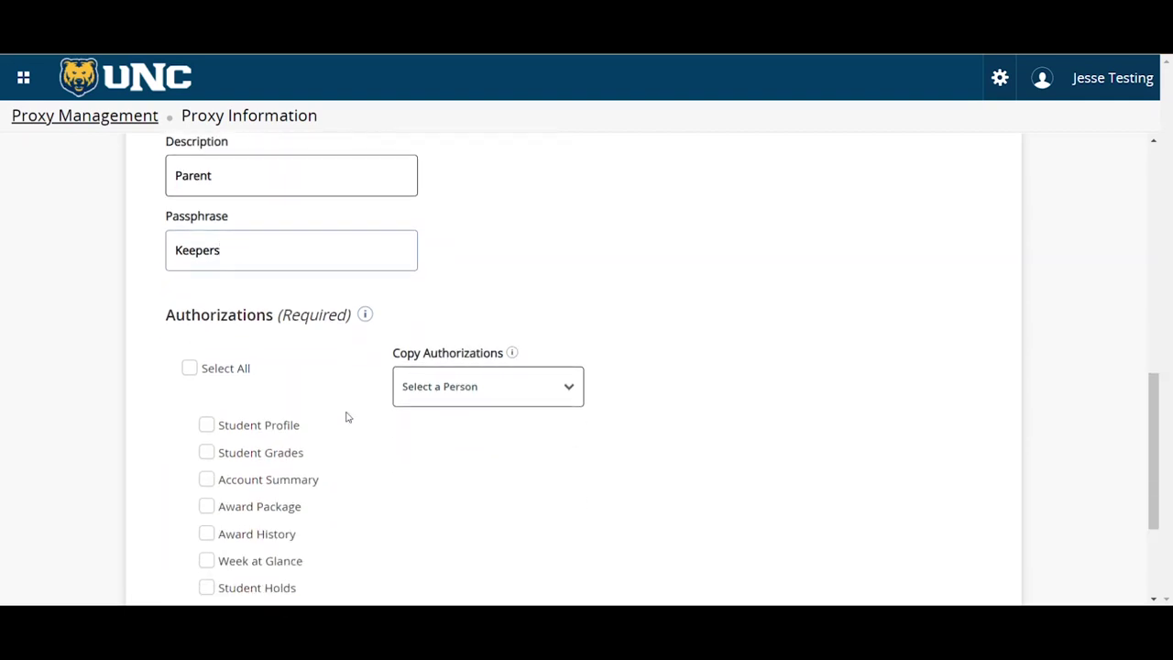
{"action": "scroll", "coordinate": [346, 417], "scroll_direction": "down", "scroll_amount": 3}
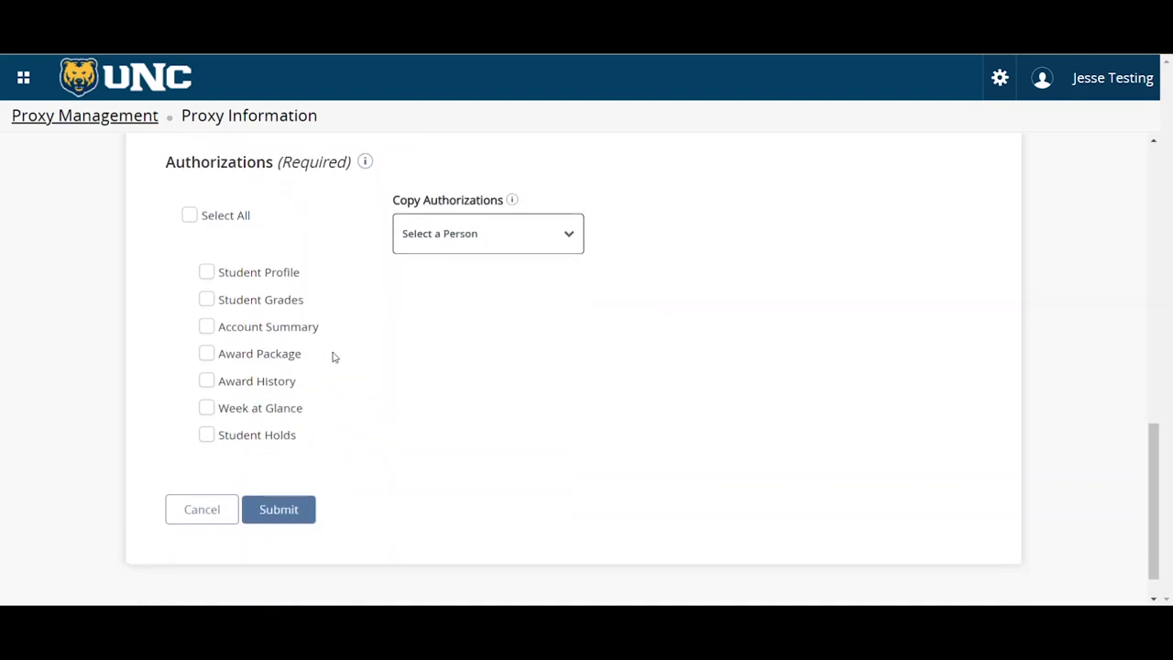
Step: Grant all seven authorizations, from Student Profile through Student Holds
{"action": "left_click", "coordinate": [206, 272]}
{"action": "left_click", "coordinate": [206, 300]}
{"action": "left_click", "coordinate": [206, 326]}
{"action": "left_click", "coordinate": [206, 353]}
{"action": "left_click", "coordinate": [206, 381]}
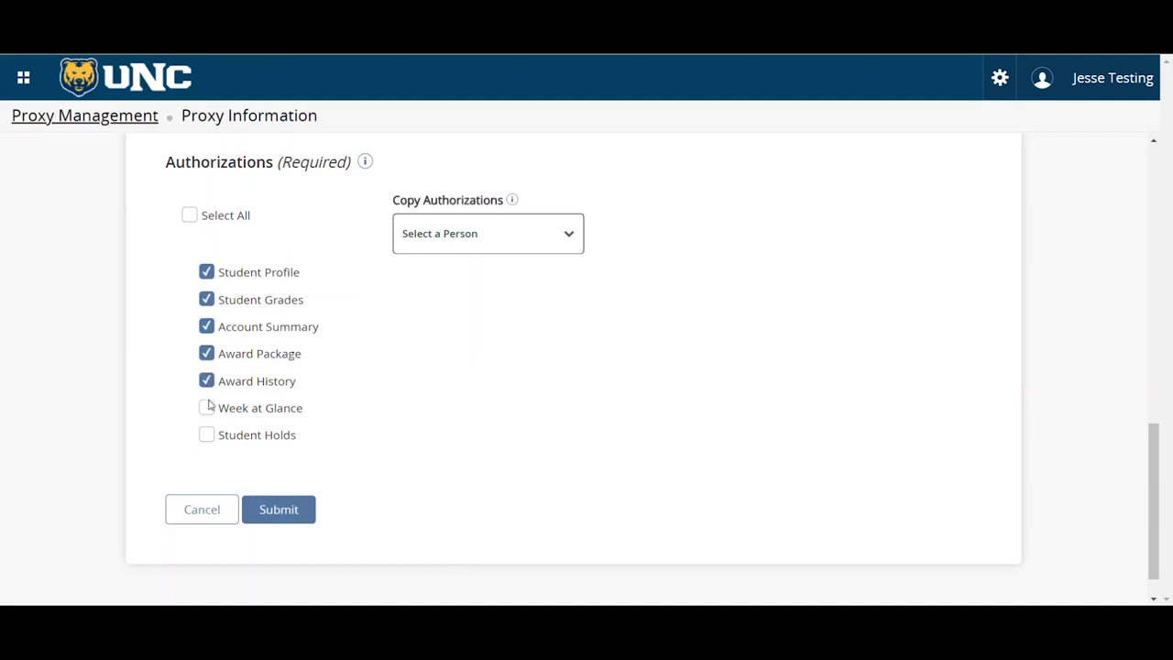
{"action": "left_click", "coordinate": [206, 408]}
{"action": "left_click", "coordinate": [206, 435]}
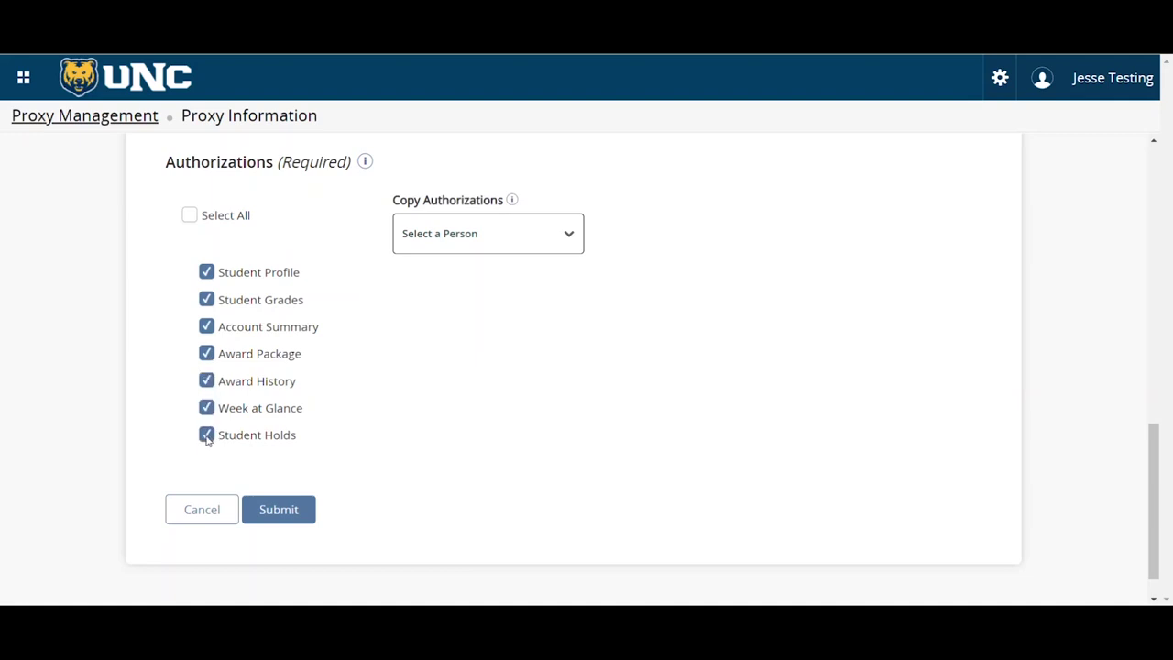
Step: Leave Copy Authorizations unset and submit the new proxy
{"action": "left_click", "coordinate": [504, 236]}
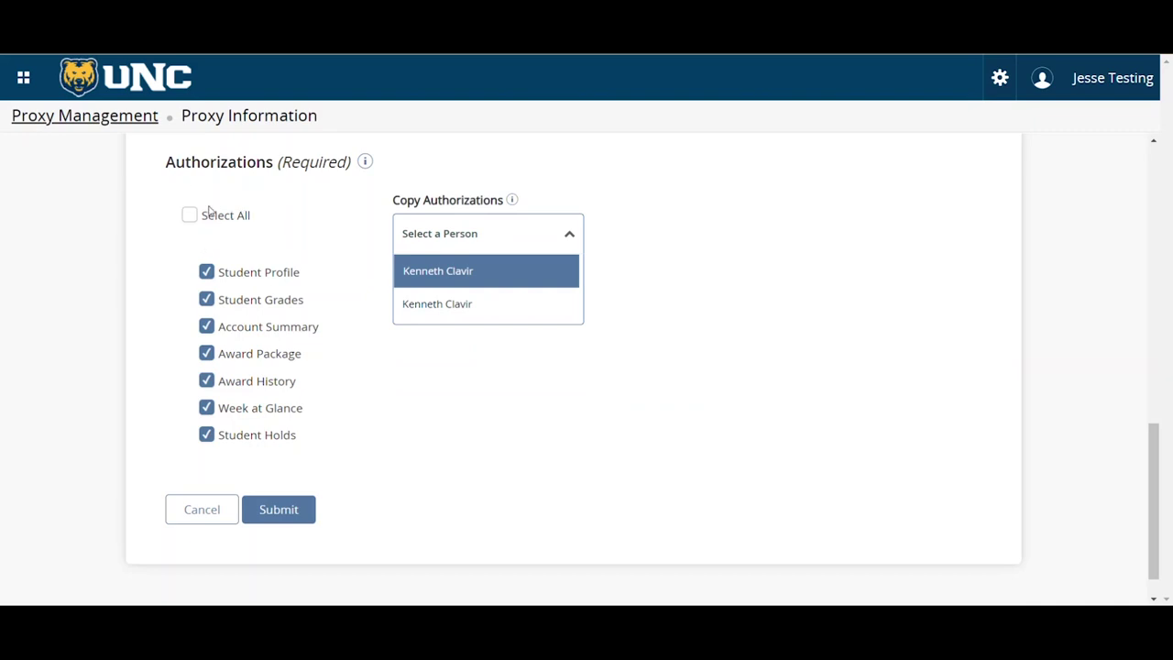
{"action": "left_click", "coordinate": [322, 232]}
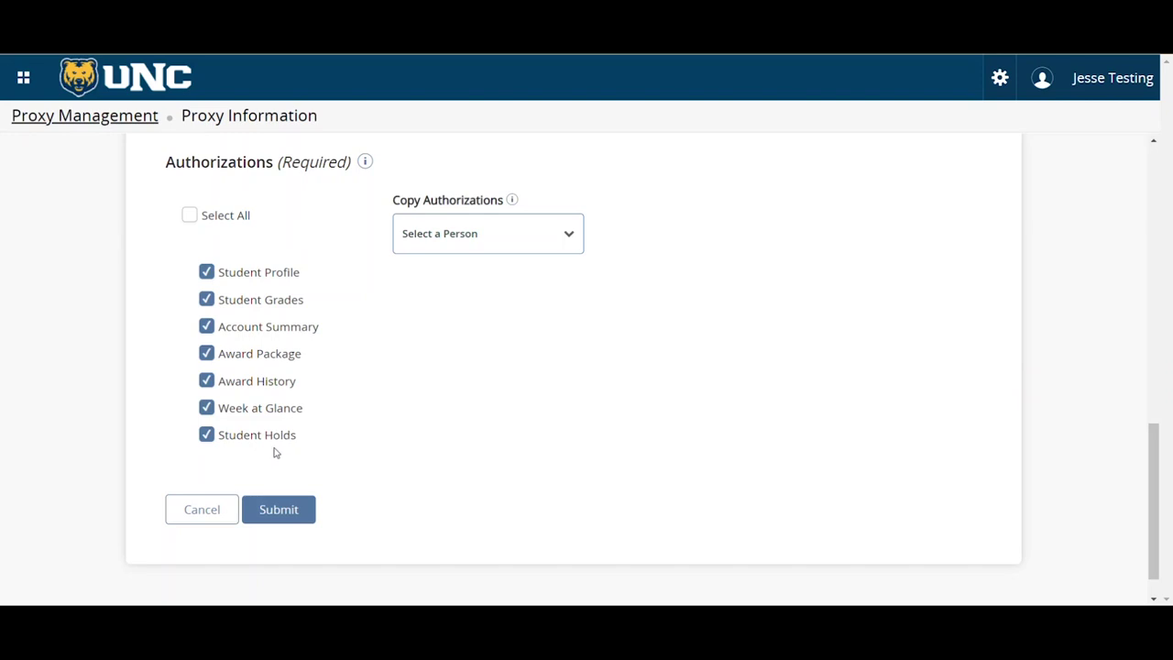
{"action": "left_click", "coordinate": [279, 506]}
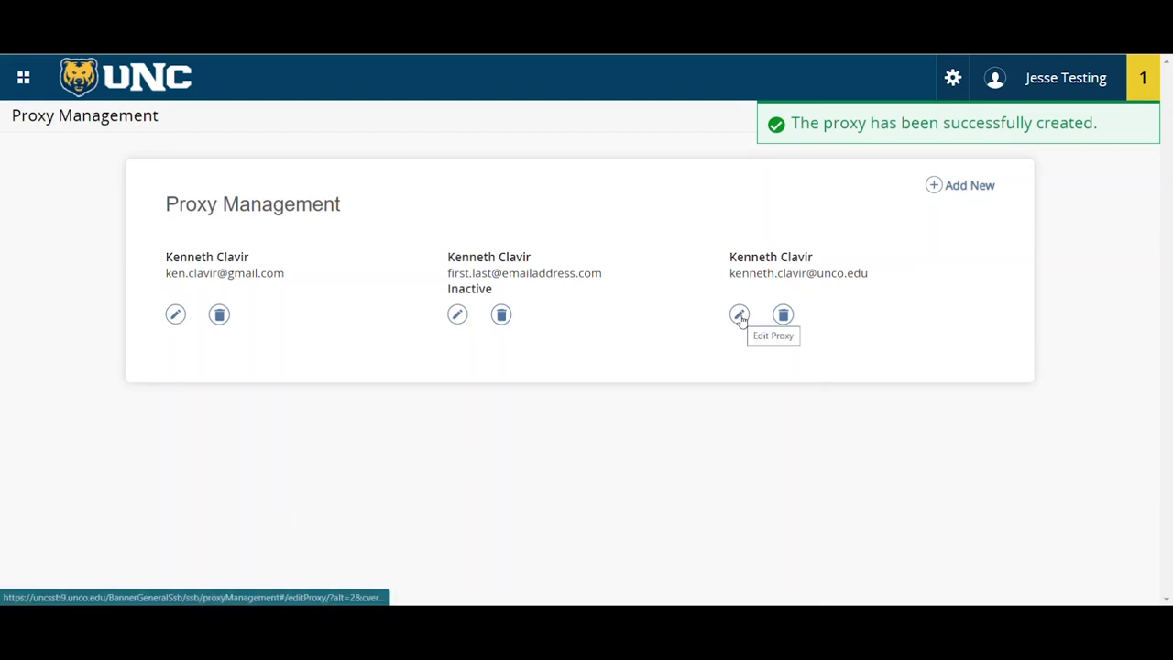
Step: Open the newly created inactive proxy's details from the list
{"action": "left_click", "coordinate": [458, 316]}
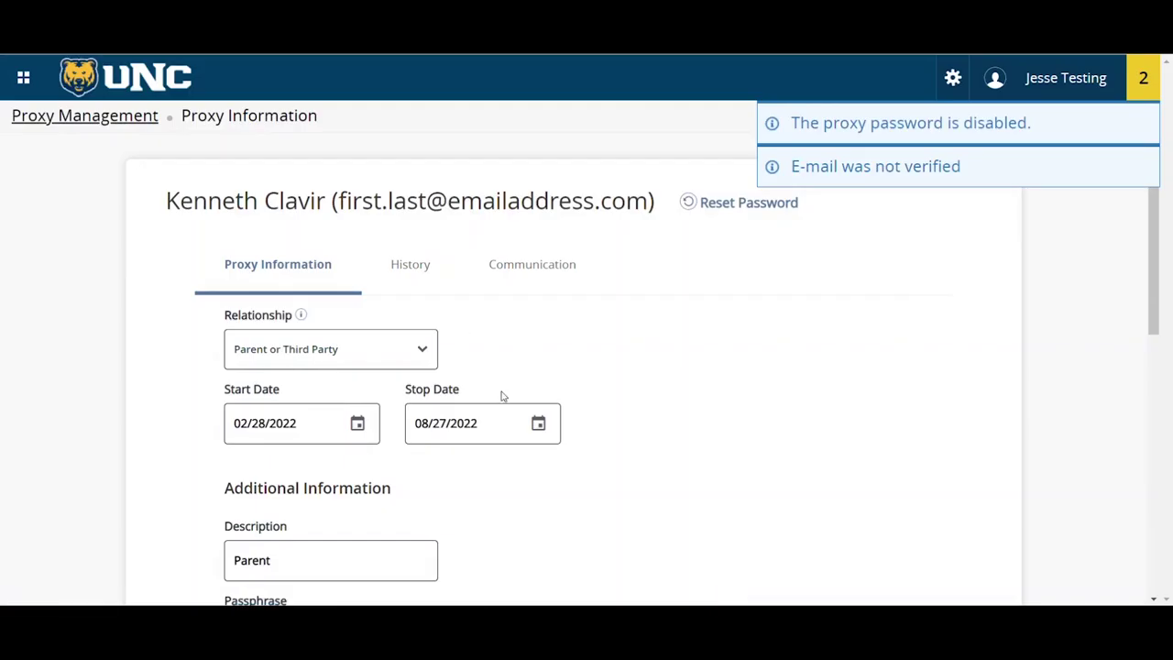
Step: Use E-mail Passphrase to send the passphrase to the proxy
{"action": "scroll", "coordinate": [652, 483], "scroll_direction": "down", "scroll_amount": 1}
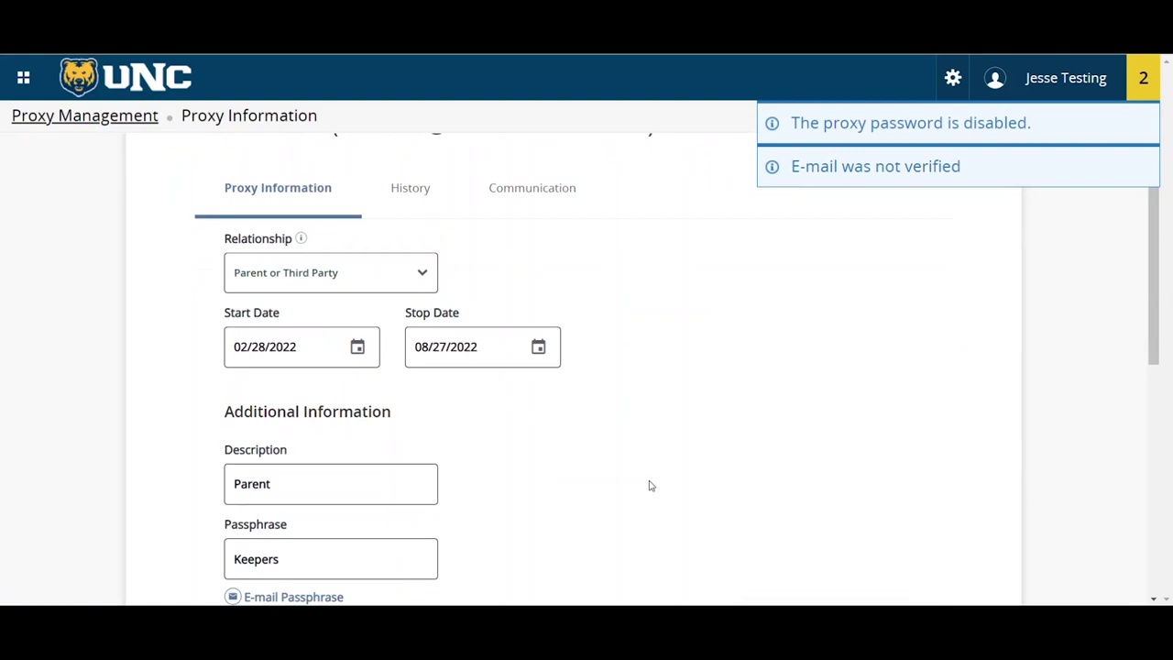
{"action": "scroll", "coordinate": [651, 483], "scroll_direction": "up", "scroll_amount": 1}
{"action": "scroll", "coordinate": [622, 392], "scroll_direction": "down", "scroll_amount": 5}
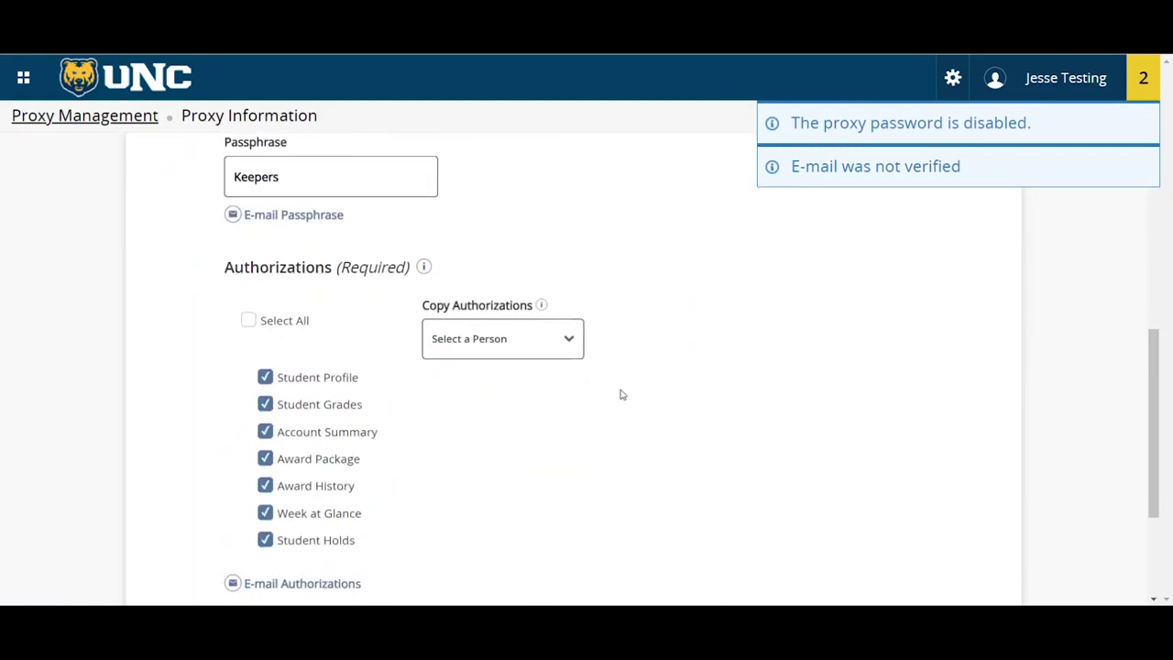
{"action": "left_click", "coordinate": [269, 219]}
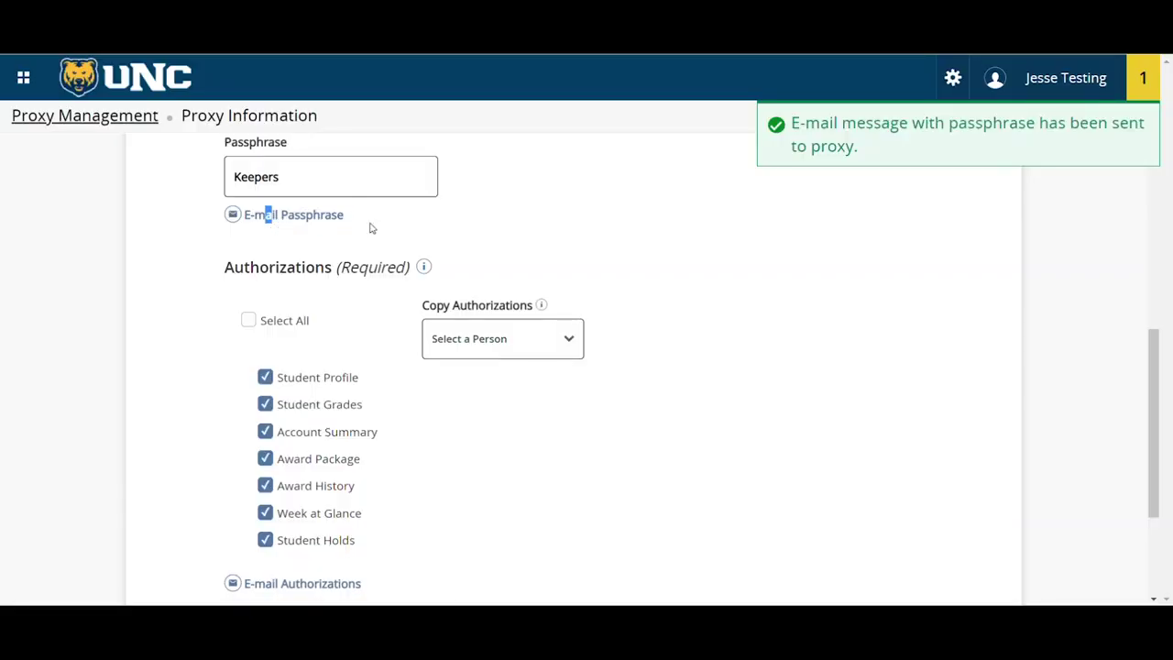
{"action": "scroll", "coordinate": [737, 406], "scroll_direction": "down", "scroll_amount": 3}
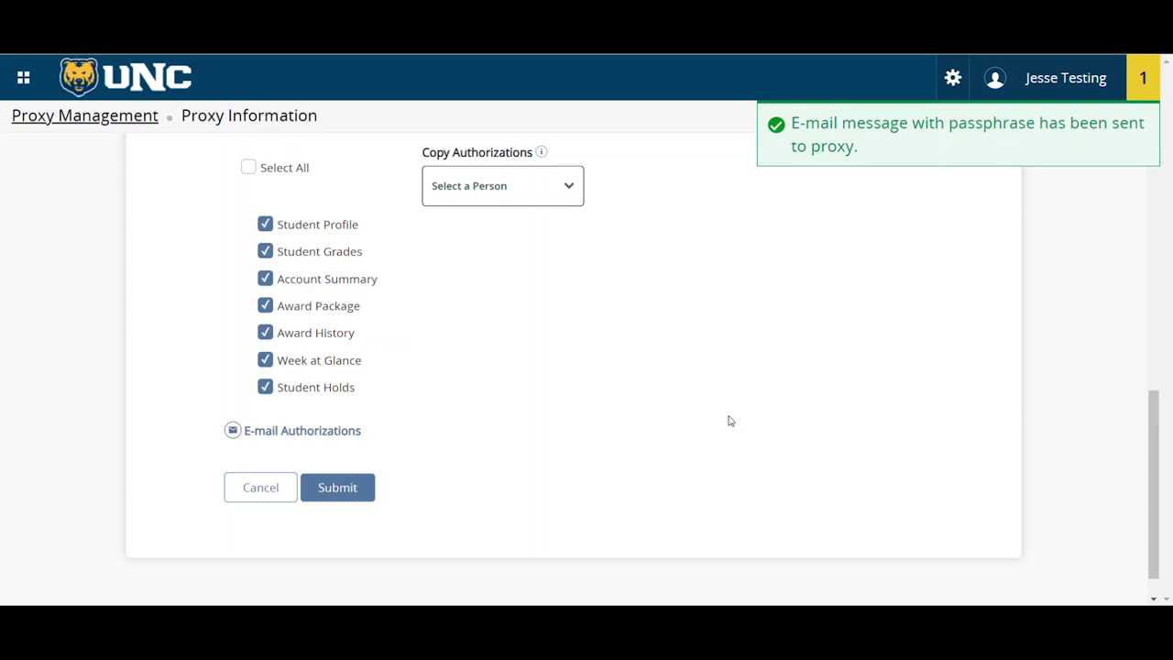
{"action": "scroll", "coordinate": [741, 453], "scroll_direction": "up", "scroll_amount": 1}
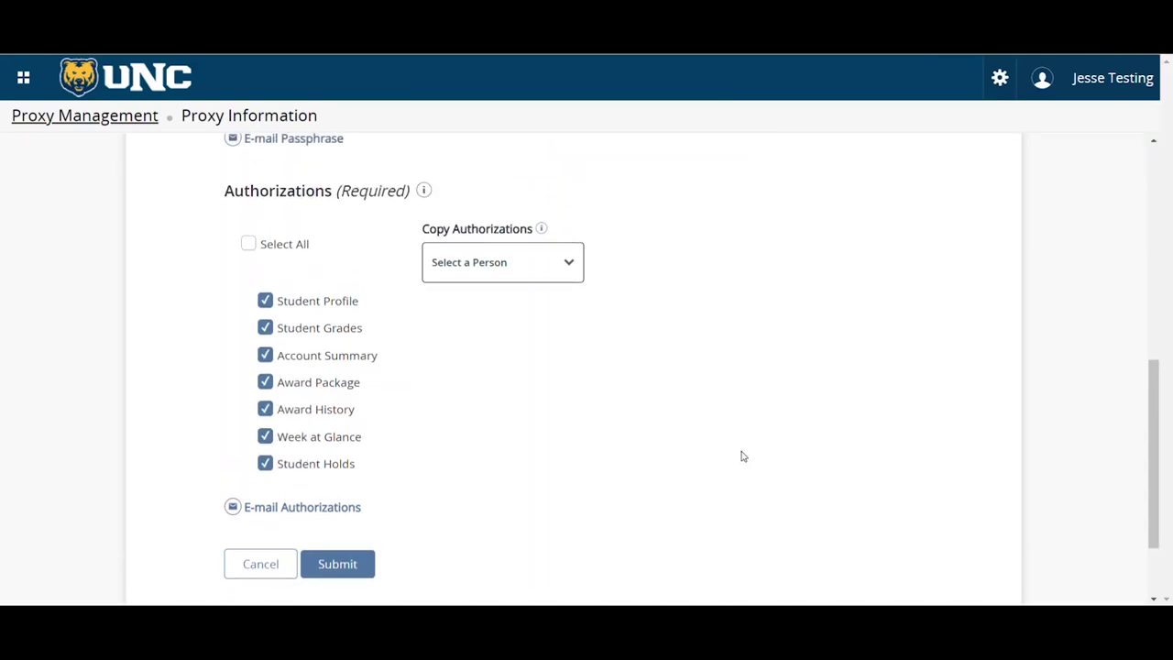